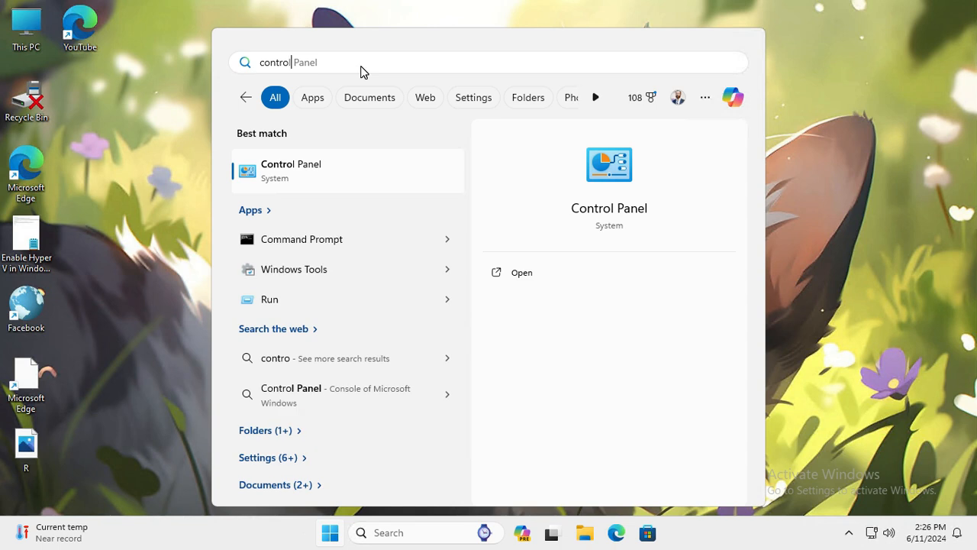
# Step: Open Internet Options from the Control Panel, with its items displayed as large icons
pyautogui.click(314, 167)
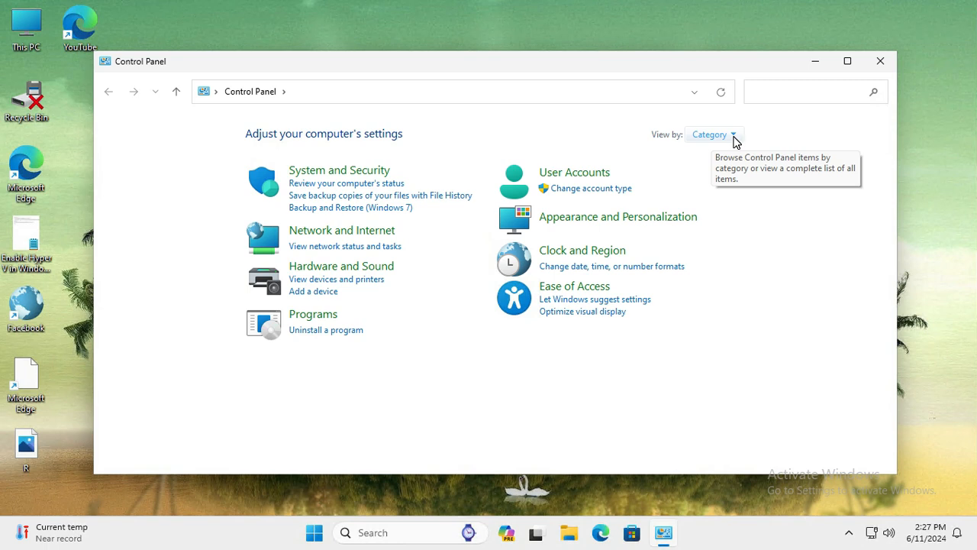
pyautogui.click(734, 137)
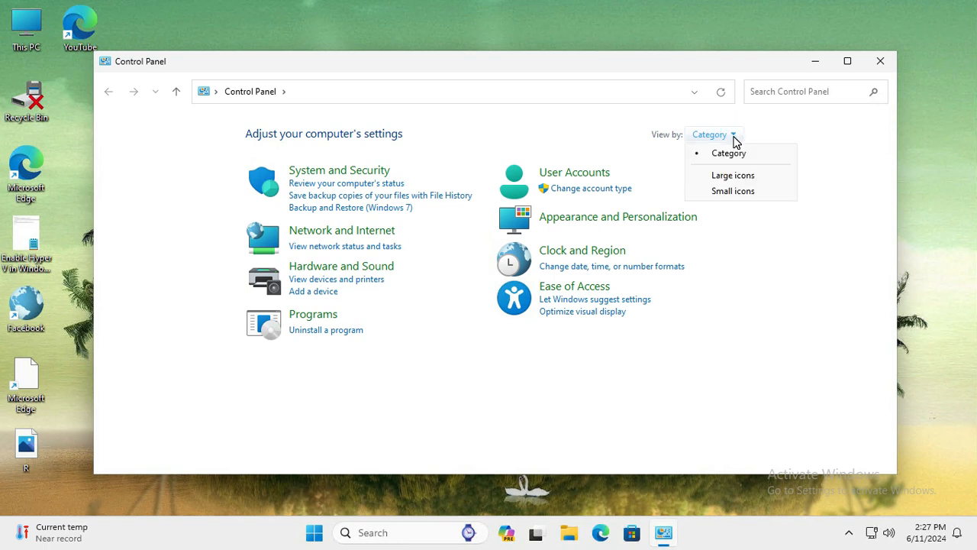
pyautogui.click(726, 175)
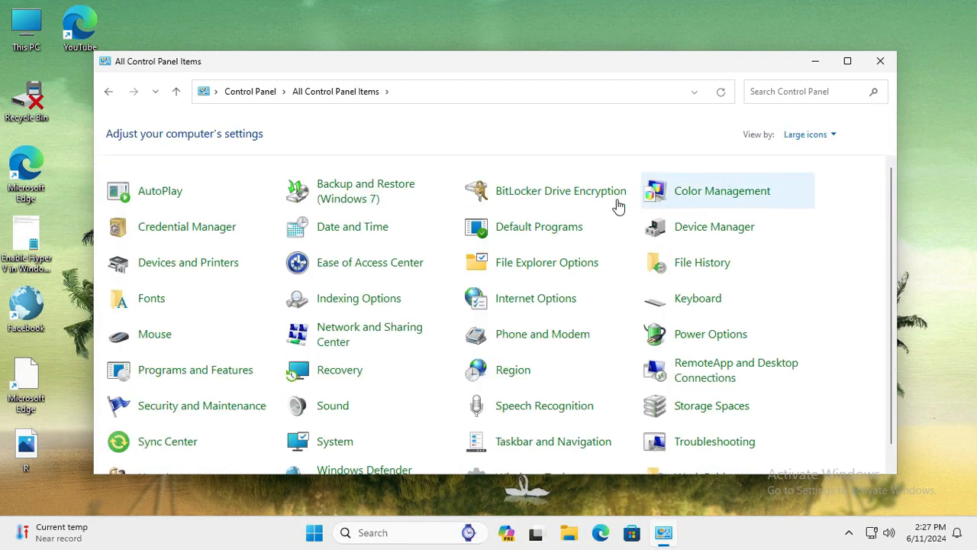
pyautogui.click(547, 300)
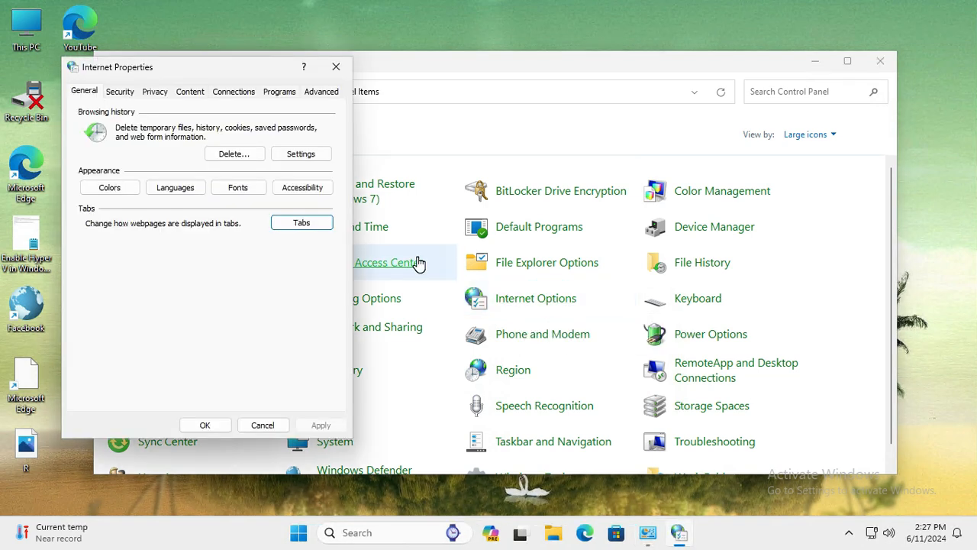
# Step: Minimize the Control Panel window and open the LAN settings from the Internet Properties connection options
pyautogui.click(815, 60)
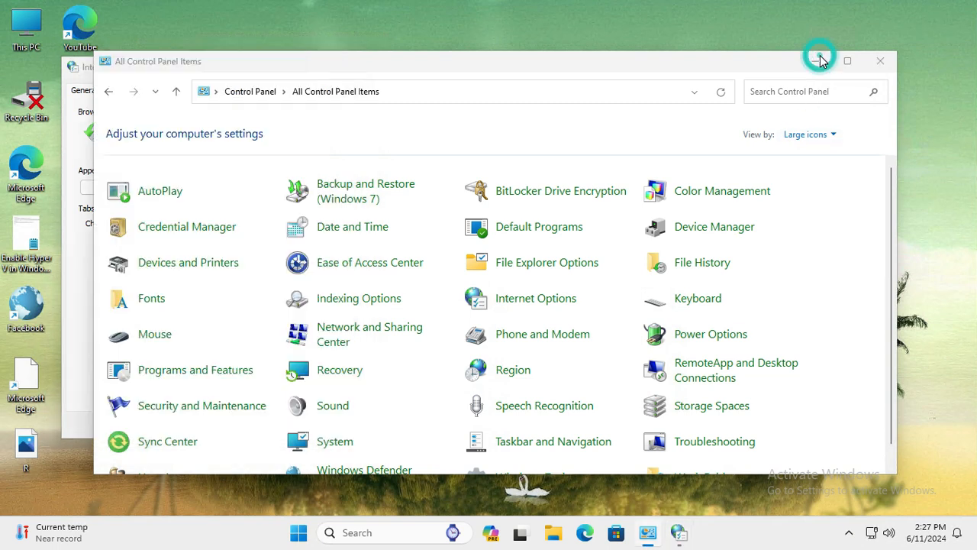
pyautogui.moveTo(236, 68); pyautogui.dragTo(384, 96)
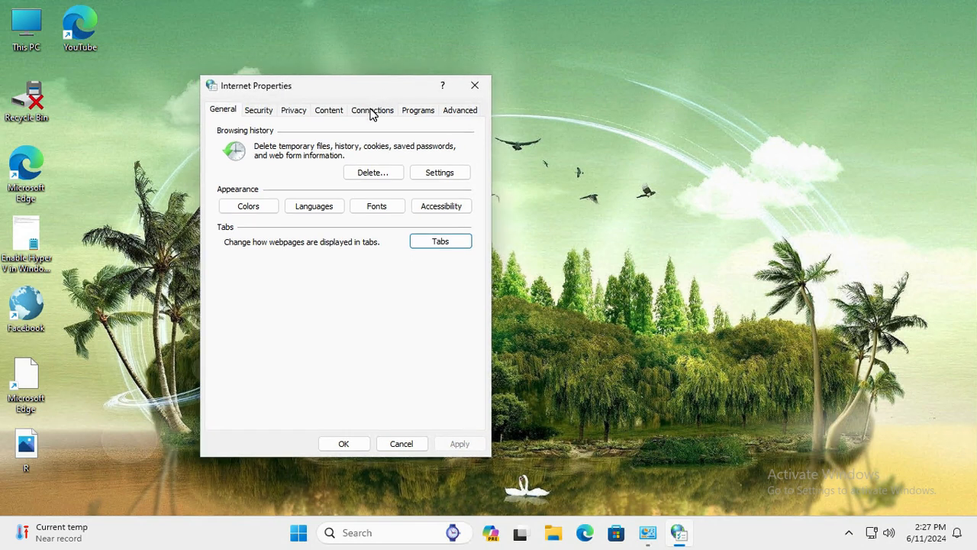
pyautogui.click(372, 111)
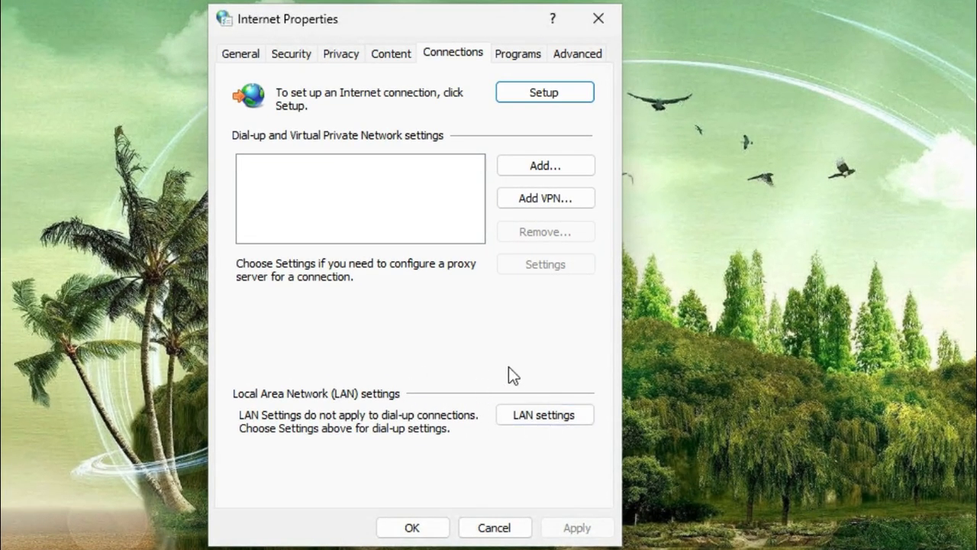
pyautogui.click(549, 419)
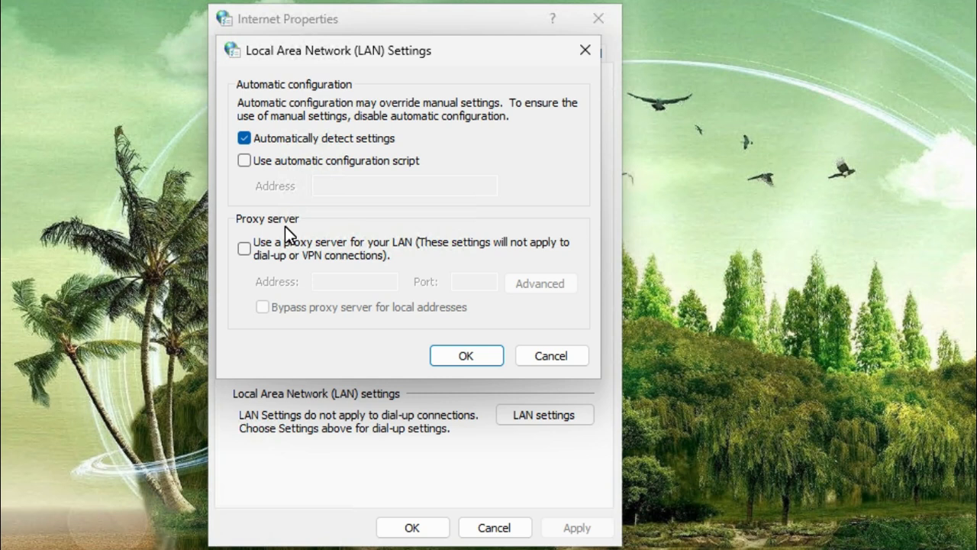
# Step: Enable a proxy server for the LAN with address 127.0.0.1 and port 80
pyautogui.click(245, 248)
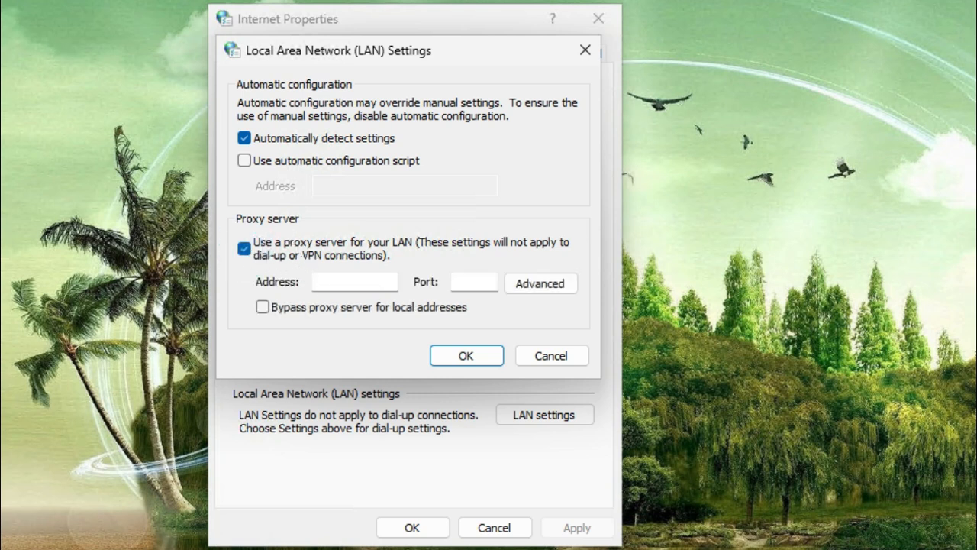
pyautogui.click(317, 280)
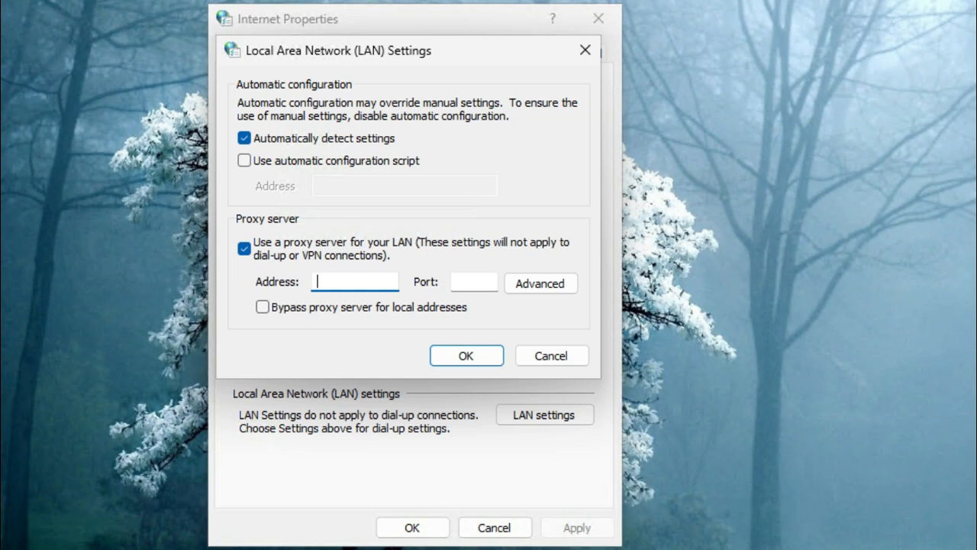
pyautogui.write('127.0.0.1')
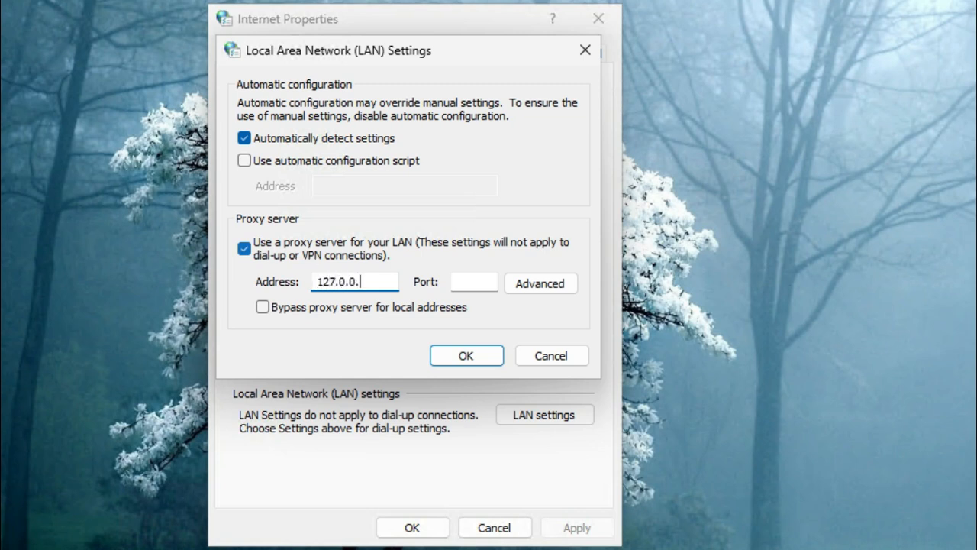
pyautogui.click(458, 282)
pyautogui.click(455, 280)
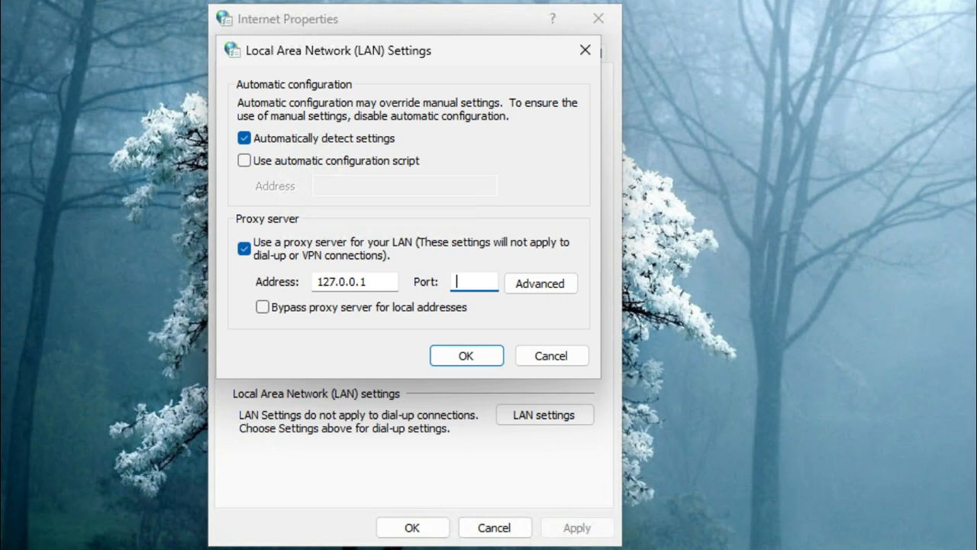
pyautogui.write('80')
pyautogui.click(540, 284)
pyautogui.click(473, 75)
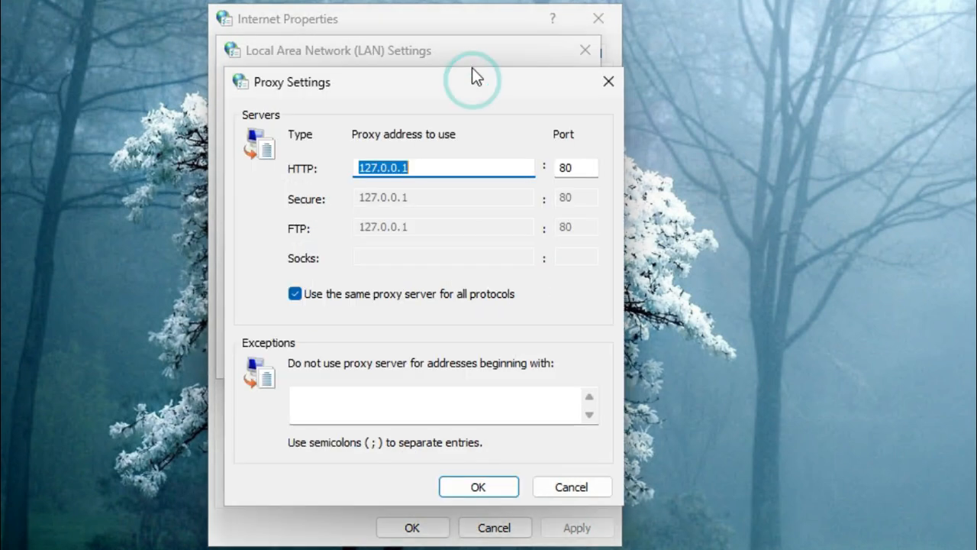
pyautogui.moveTo(472, 67); pyautogui.dragTo(471, 56)
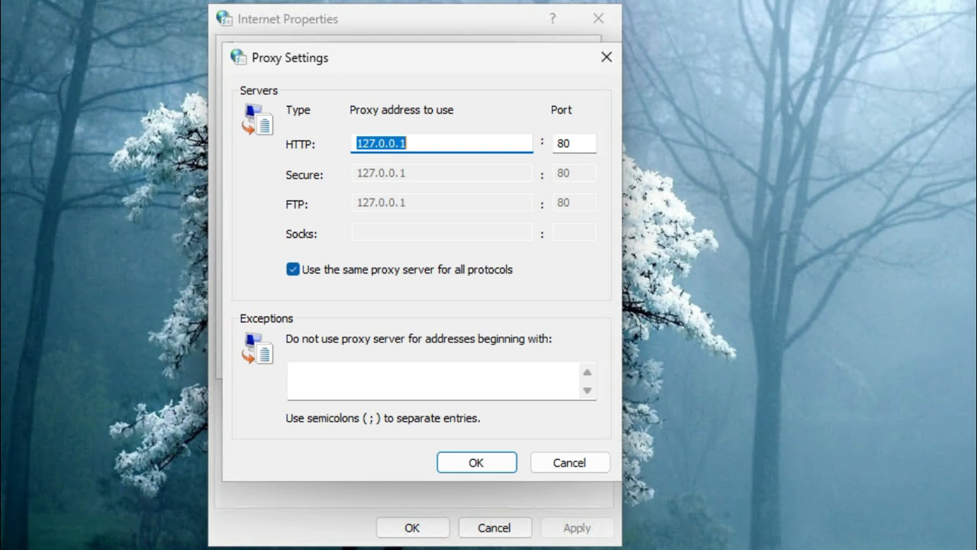
pyautogui.click(331, 364)
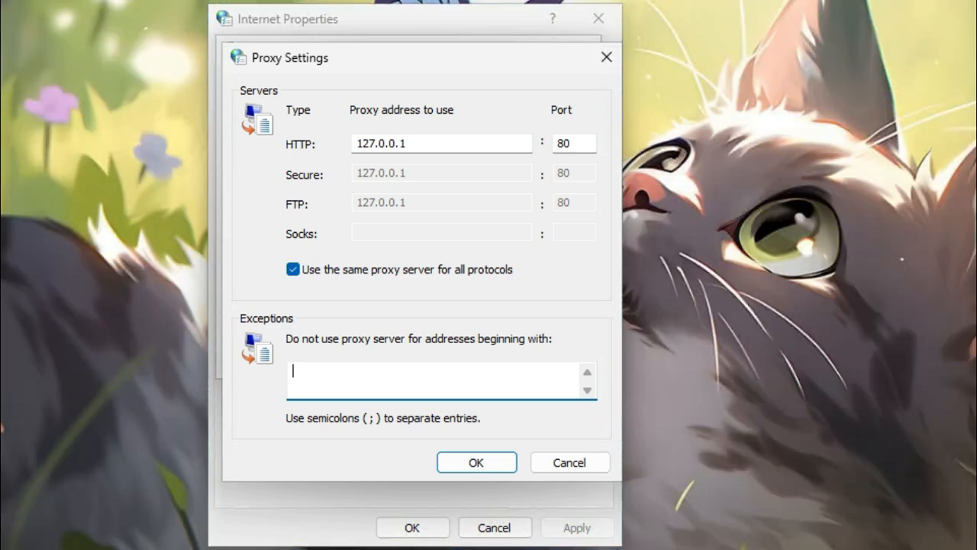
pyautogui.write('youtube.com')
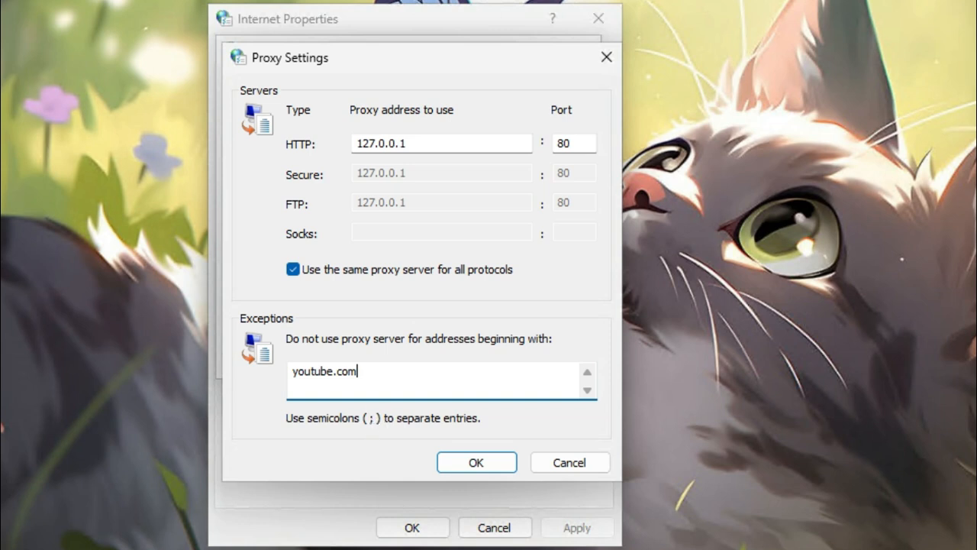
pyautogui.write('; www.youtube')
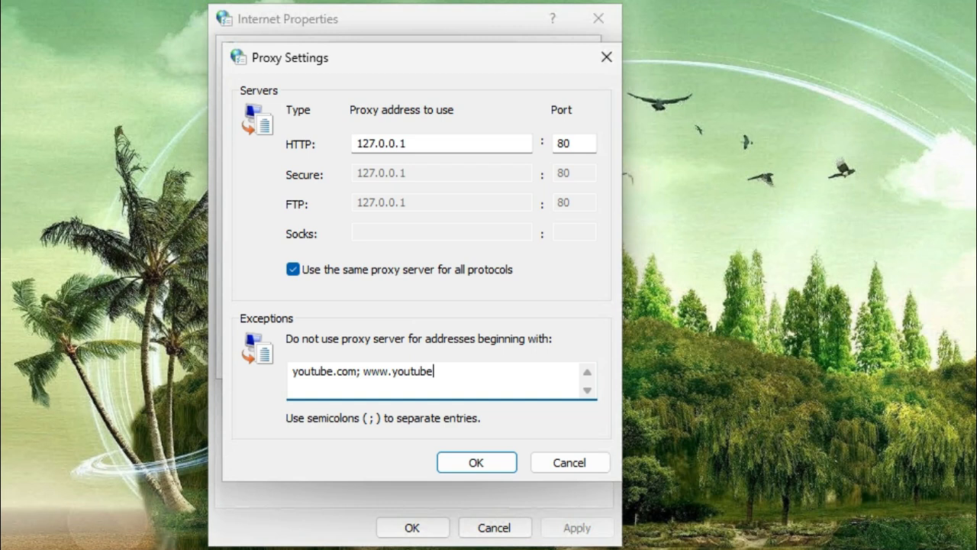
pyautogui.write('.com;')
pyautogui.write('google.com')
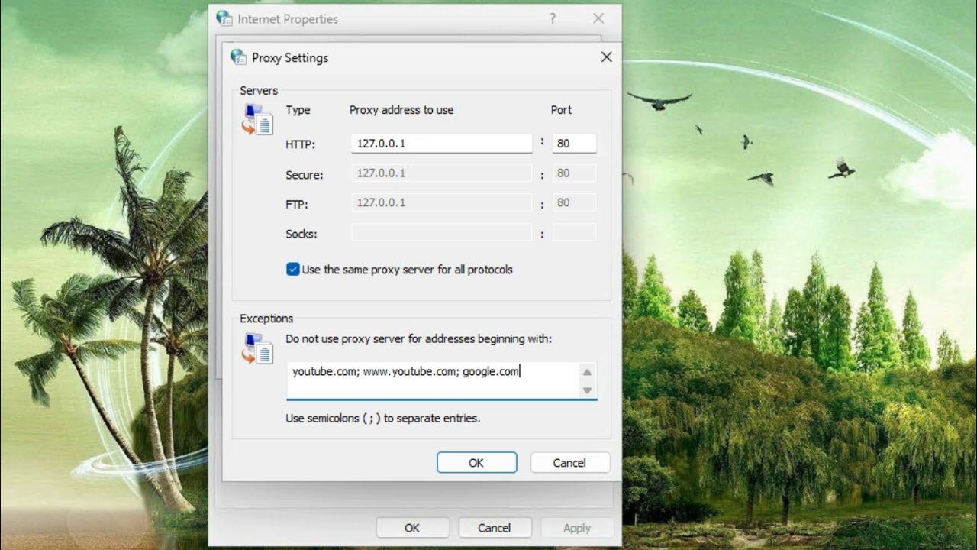
pyautogui.write('; www.google.com')
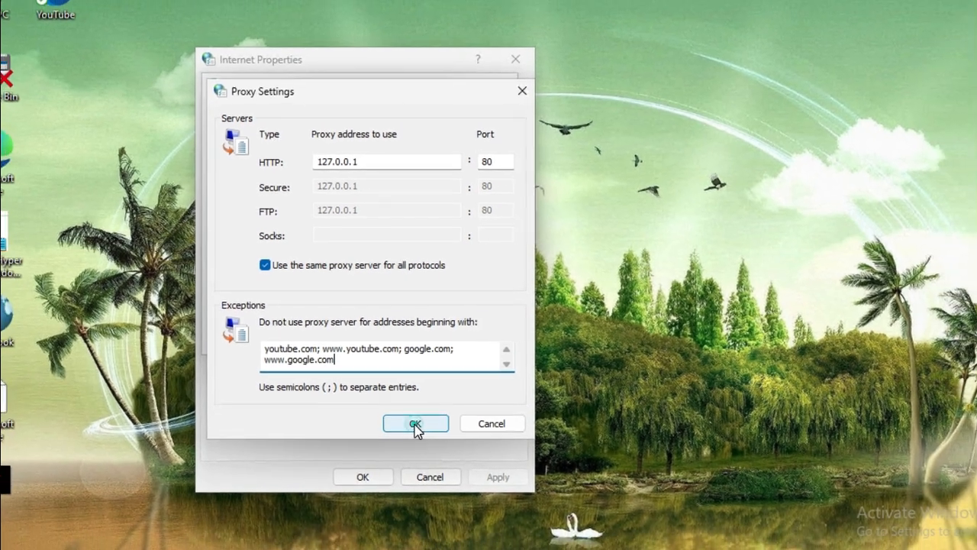
pyautogui.click(430, 438)
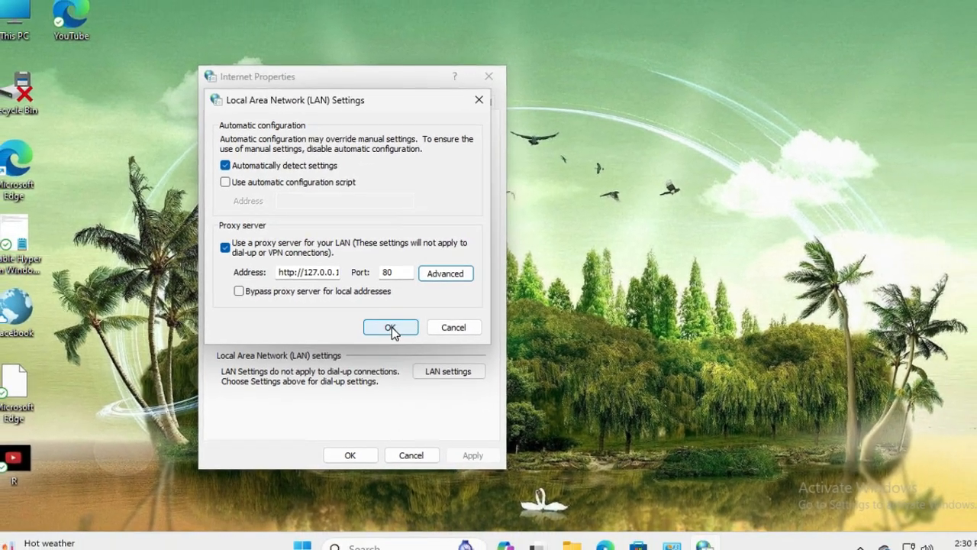
pyautogui.click(402, 333)
pyautogui.click(357, 450)
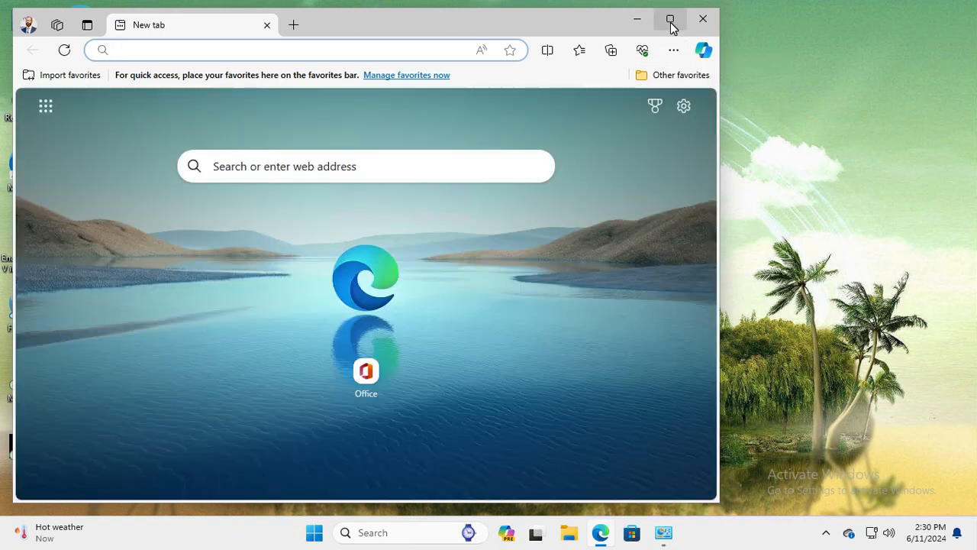
# Step: Maximize the Microsoft Edge window and load google.com to test access to an excepted site
pyautogui.click(670, 19)
pyautogui.click(170, 35)
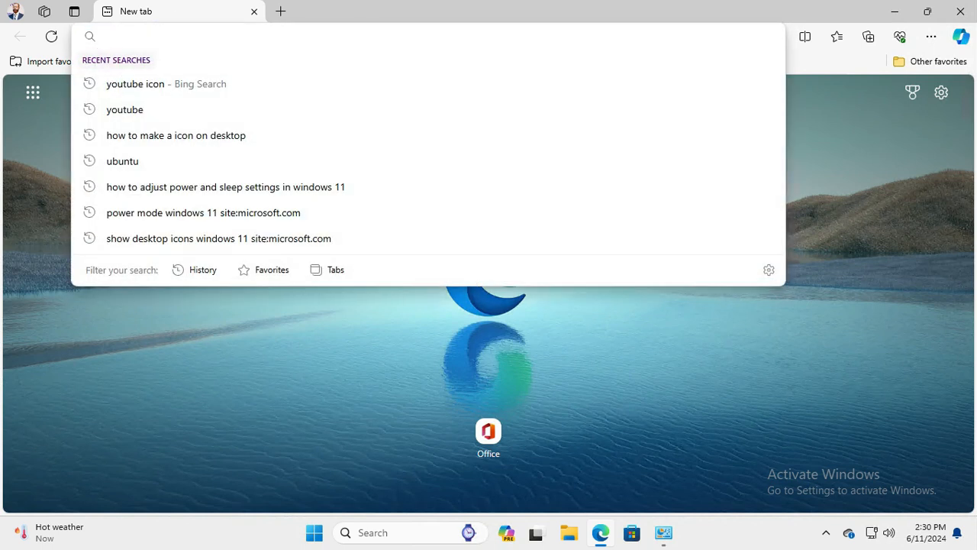
pyautogui.write('goo')
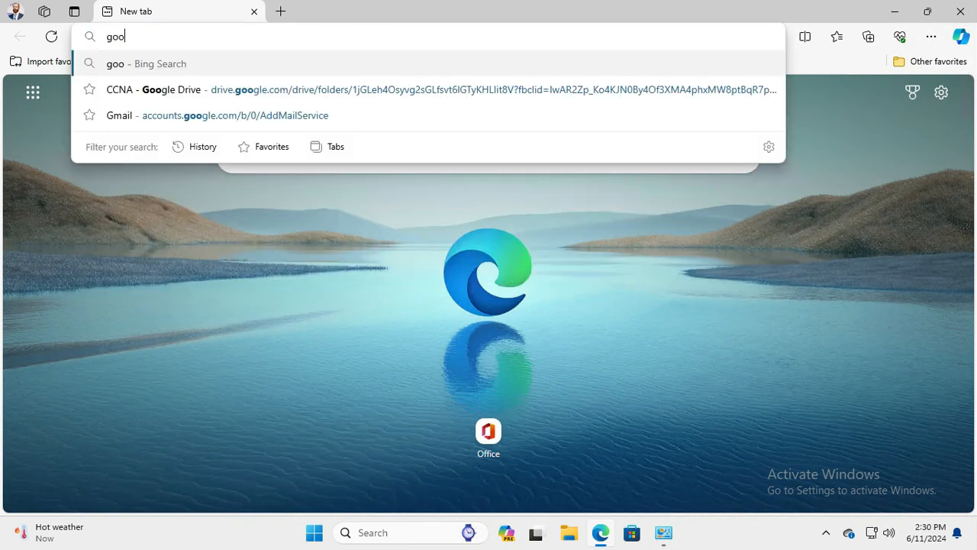
pyautogui.write('gle')
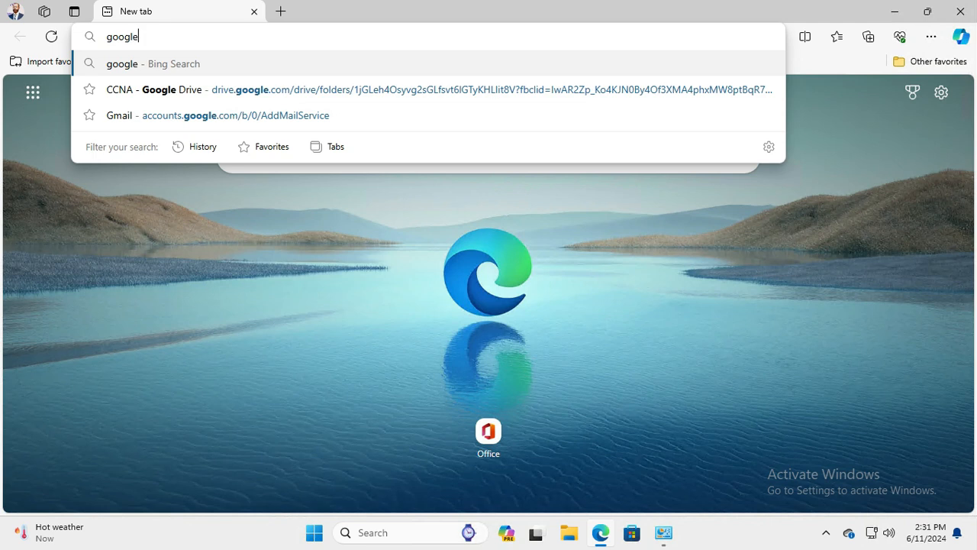
pyautogui.write('.com')
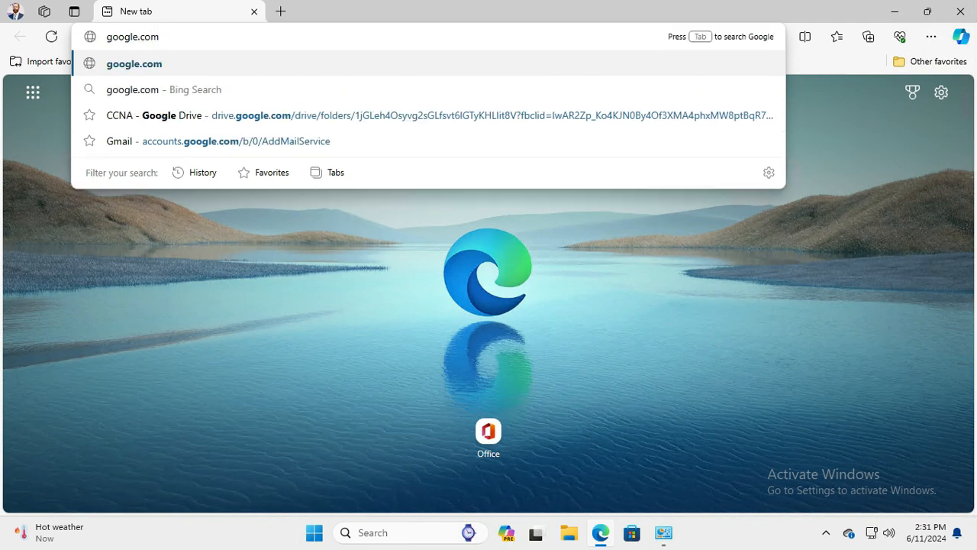
pyautogui.press('Return')
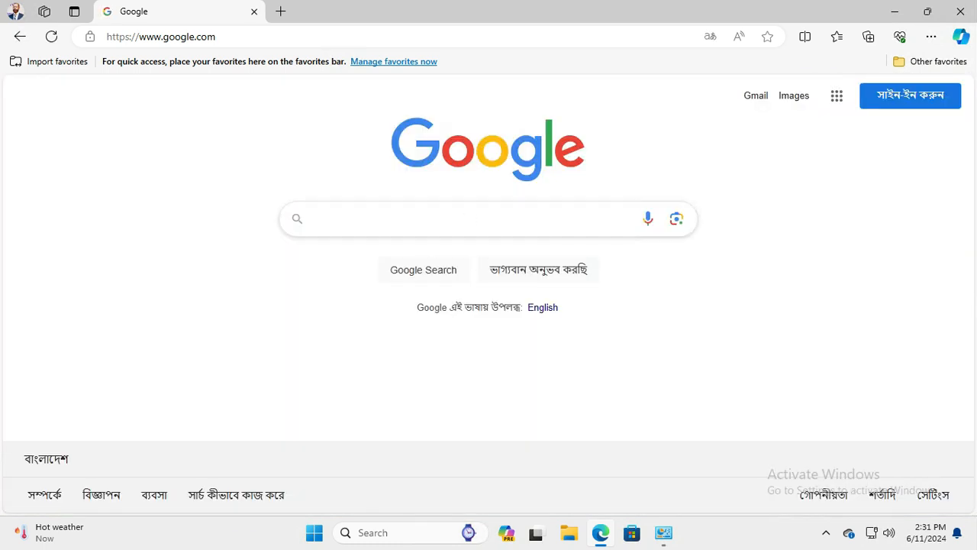
# Step: Load youtube.com in the same browser tab and look through its home page
pyautogui.click(208, 36)
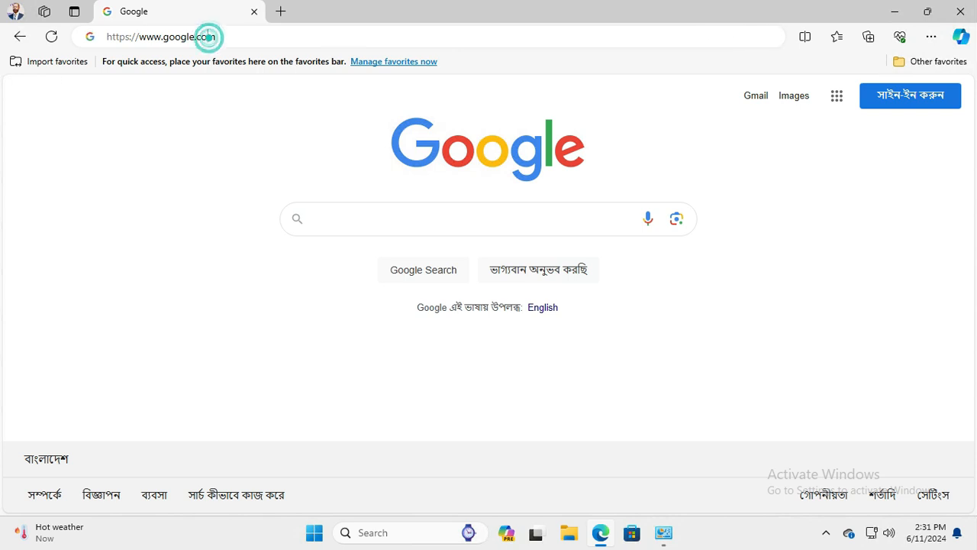
pyautogui.write('youtube')
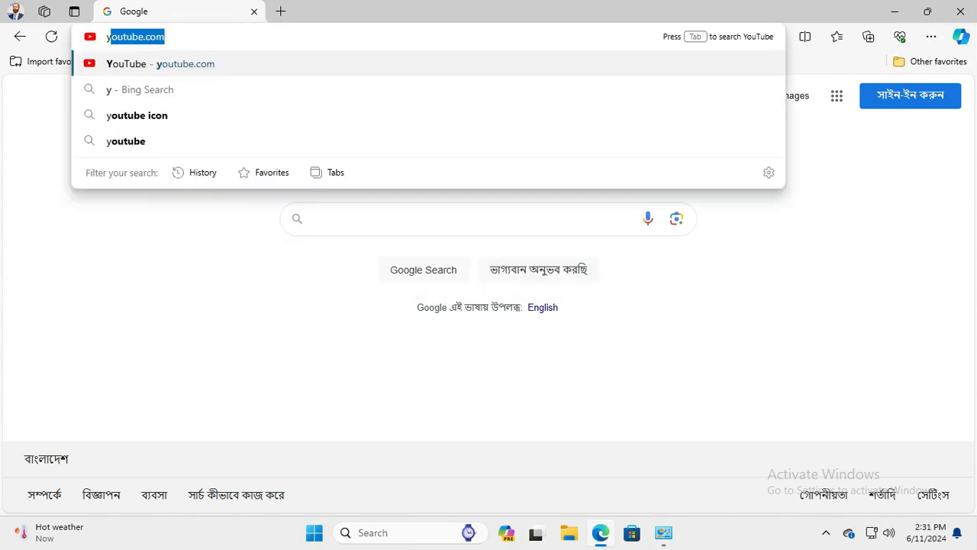
pyautogui.press('Right')
pyautogui.press('Return')
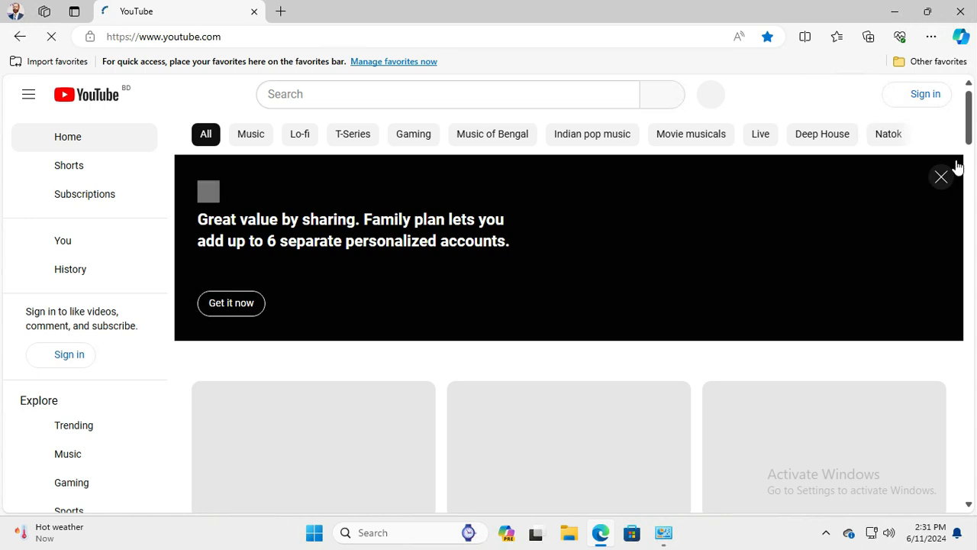
pyautogui.moveTo(966, 137); pyautogui.dragTo(971, 163)
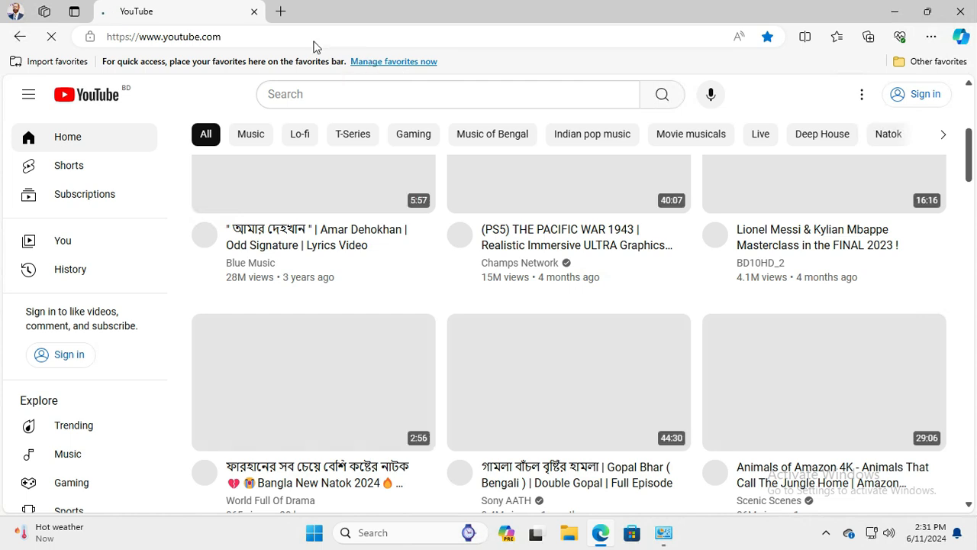
# Step: Load facebook.com in a new browser tab to test a site outside the proxy exceptions
pyautogui.click(281, 12)
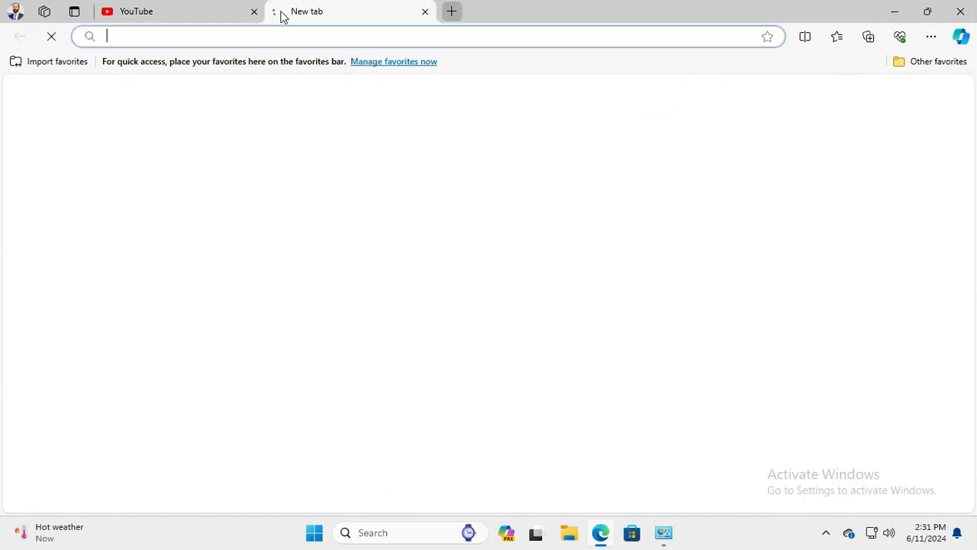
pyautogui.write('f')
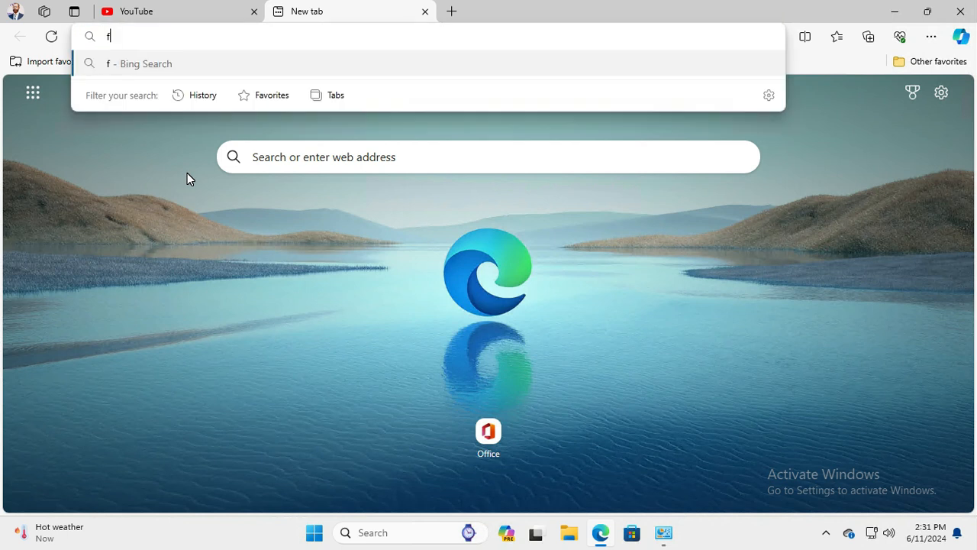
pyautogui.write('acebook.com')
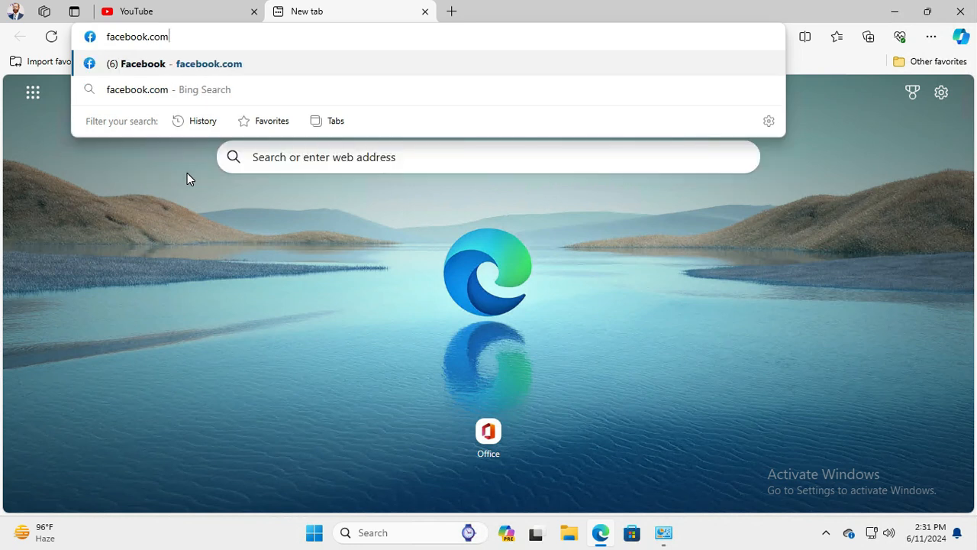
pyautogui.press('Return')
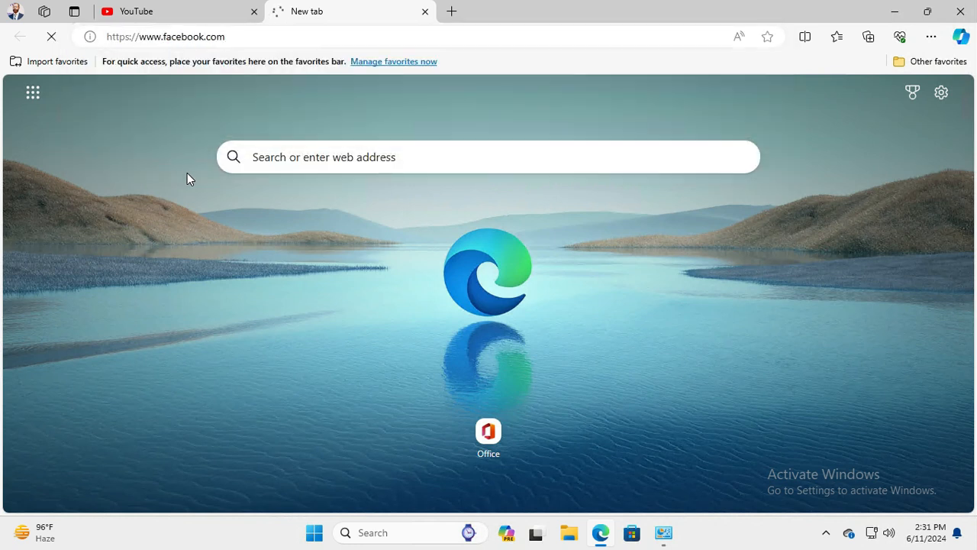